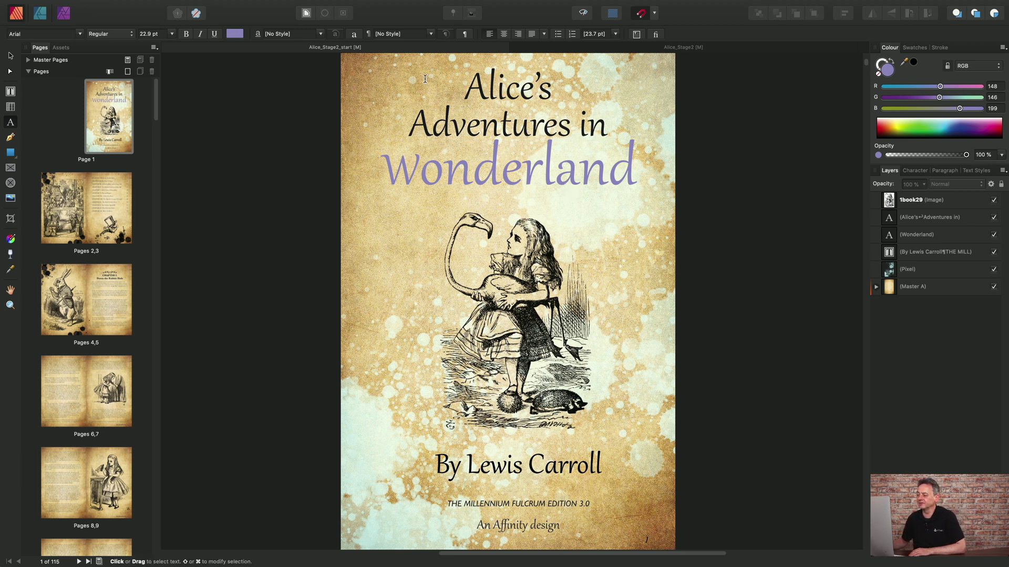
Step: Place the text cursor in the title, then in 'Adventures', then in the author line
left_click(510, 89)
left_click(508, 136)
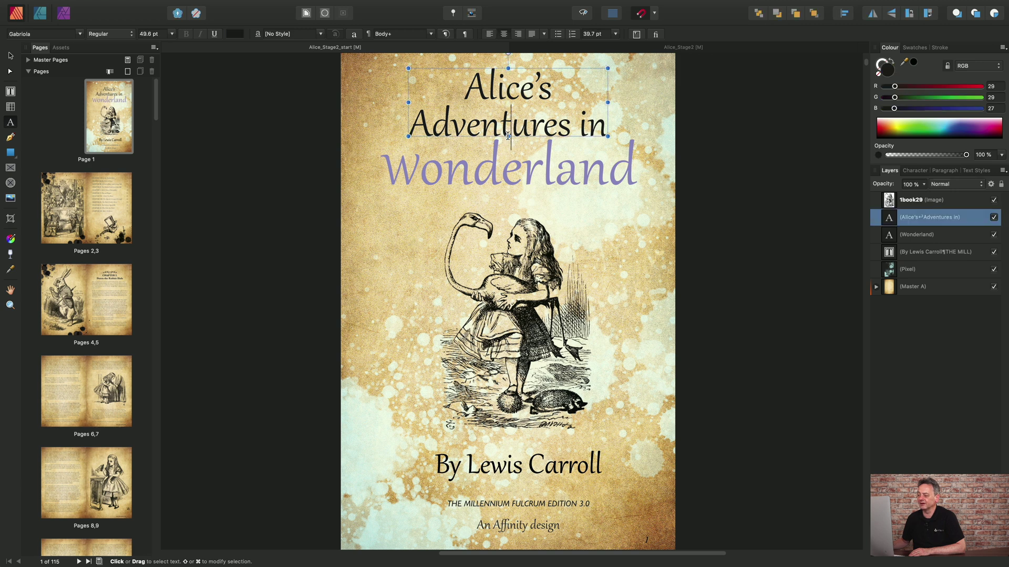
left_click(509, 456)
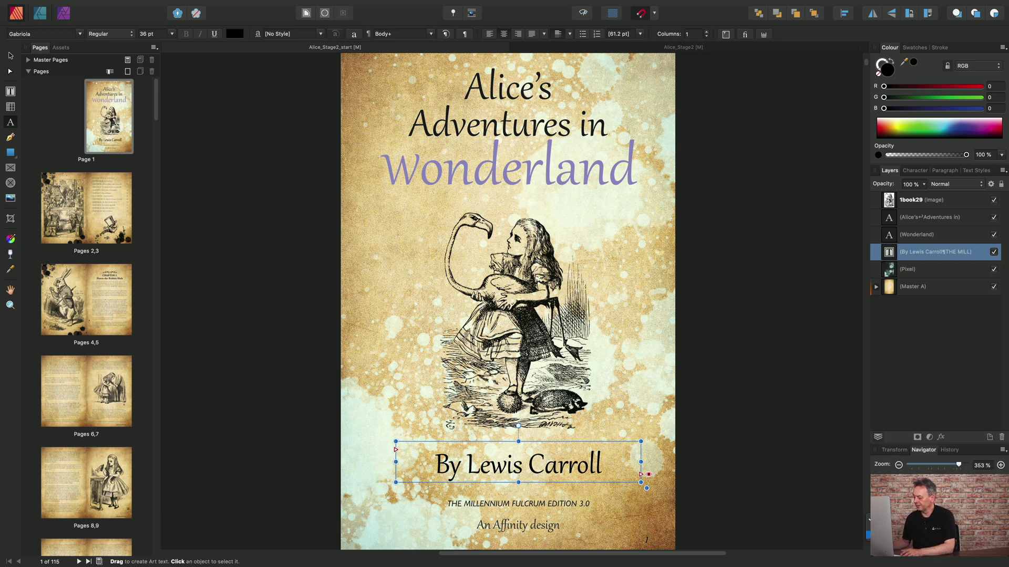
Step: Zoom onto the lower cover text, select the 'ffi' ligature in 'Affinity' and show Character settings
scroll(527, 425, "up", 5)
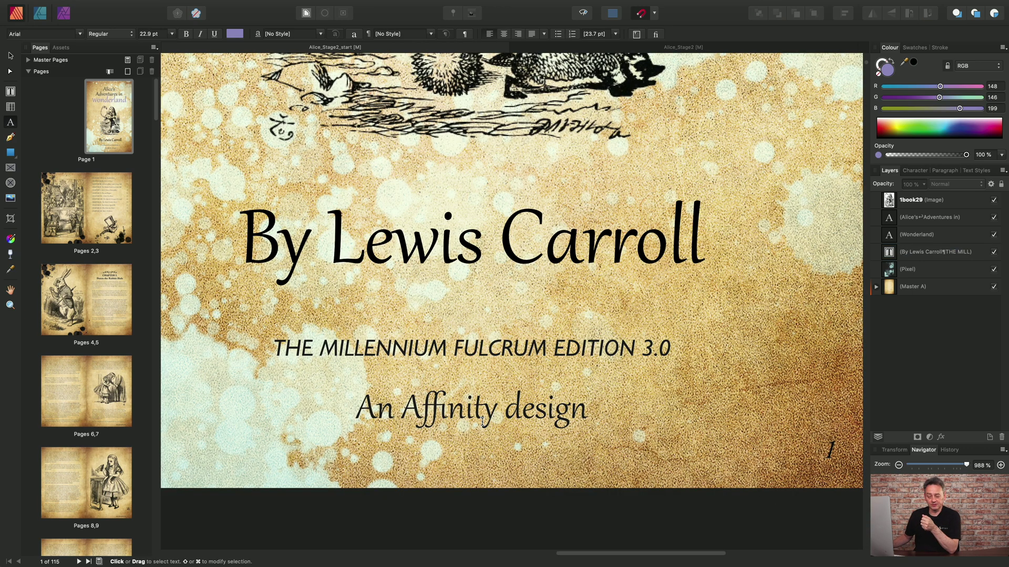
left_click_drag(428, 400, 447, 403)
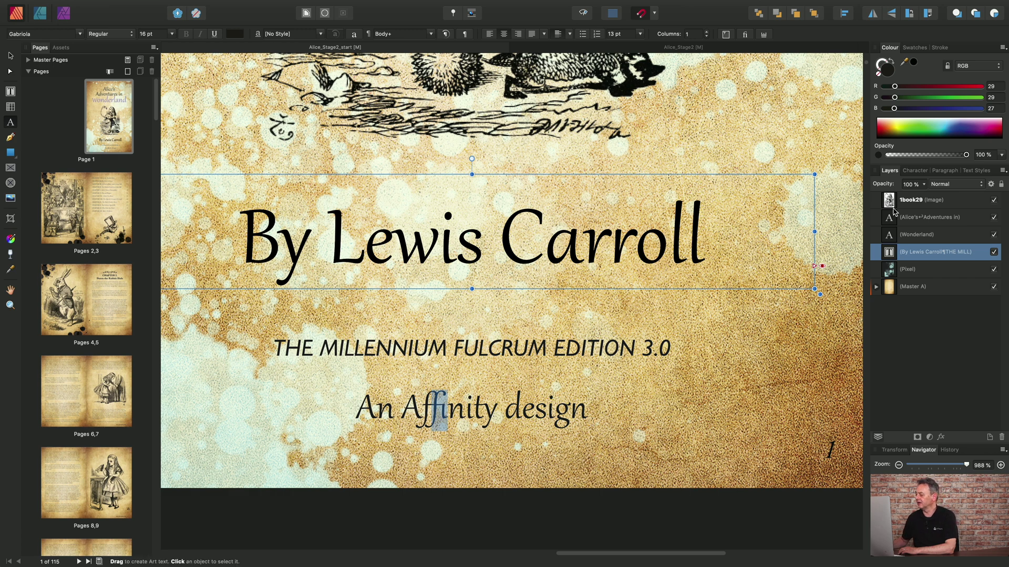
left_click(915, 171)
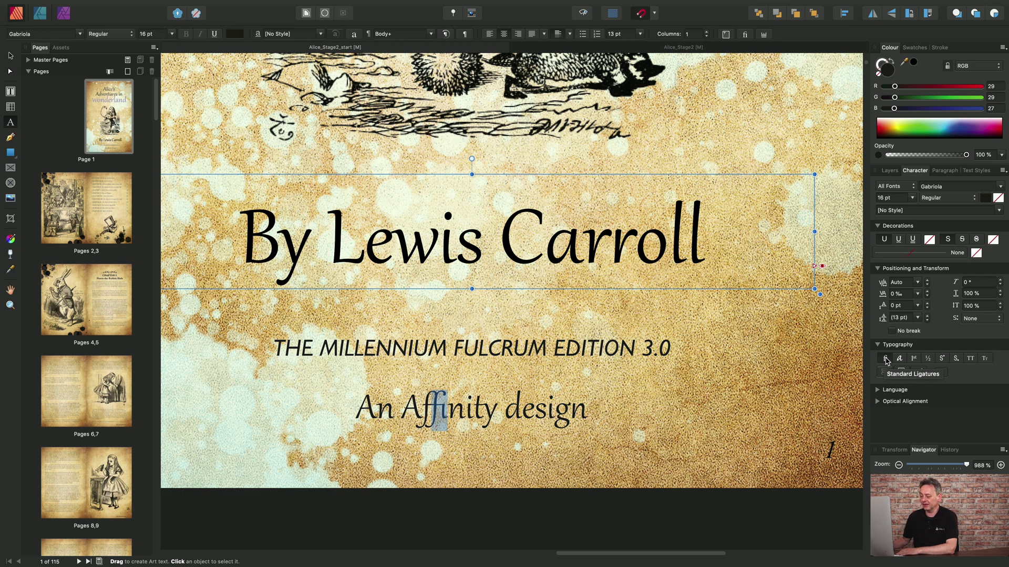
left_click(886, 361)
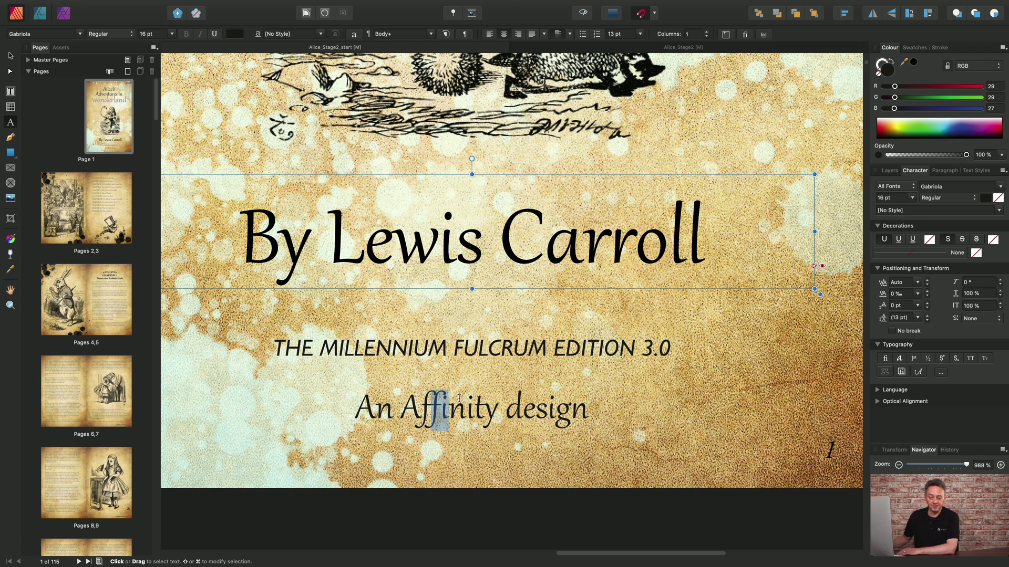
left_click(885, 360)
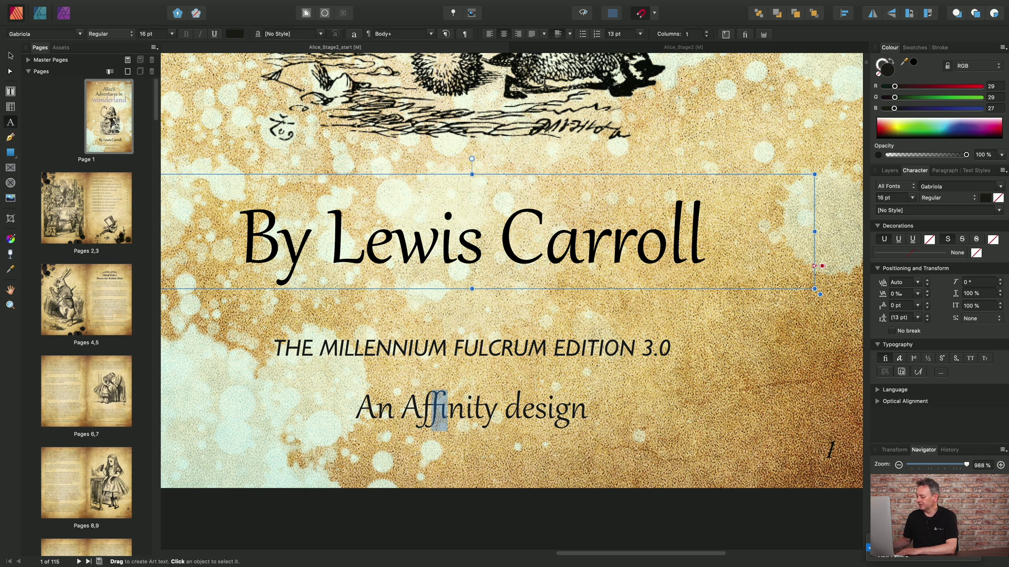
Step: Jump to the cover title with View Point 3 and select the capital A of 'Alice's'
left_click(953, 558)
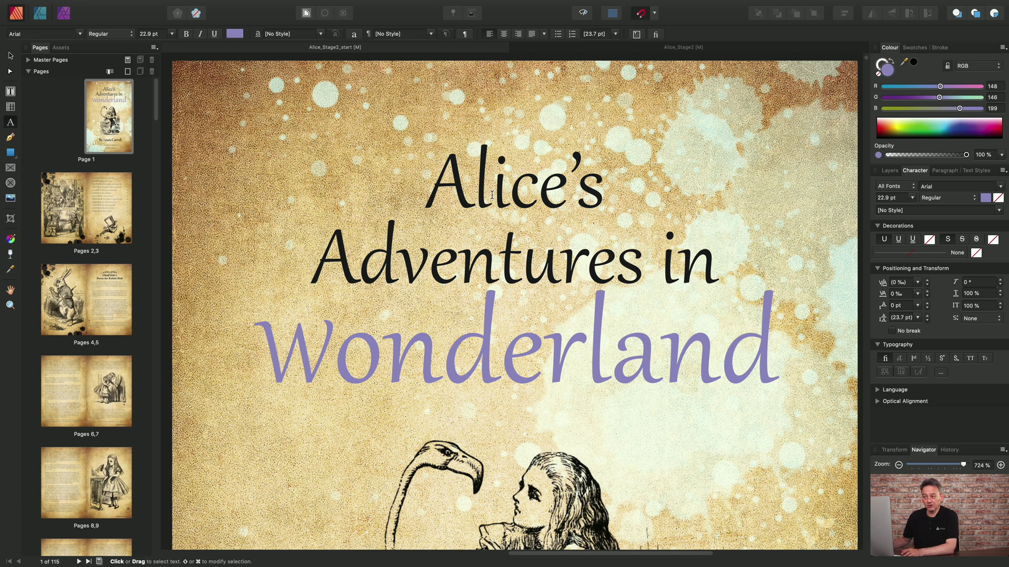
left_click(473, 184)
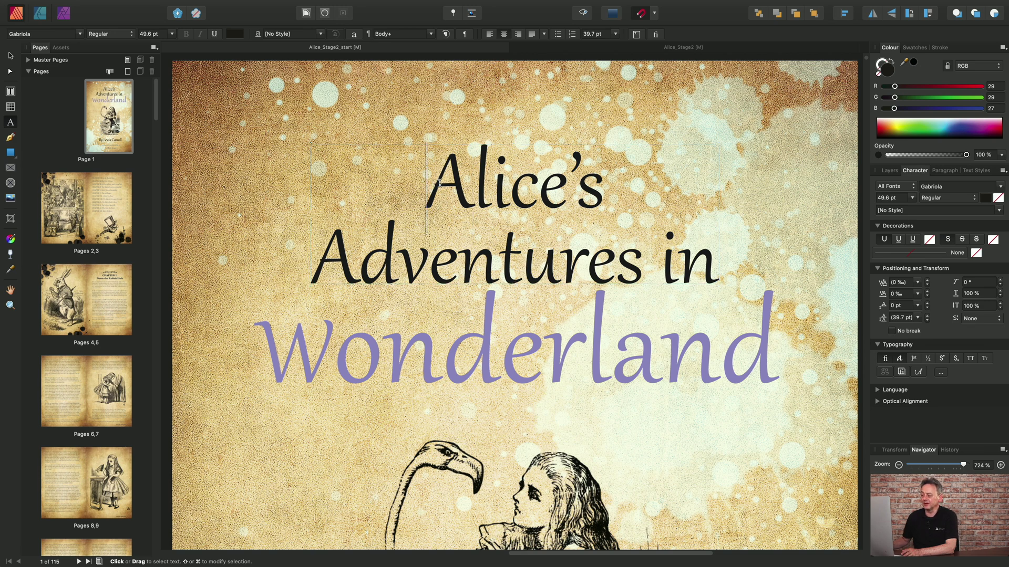
left_click_drag(434, 184, 461, 183)
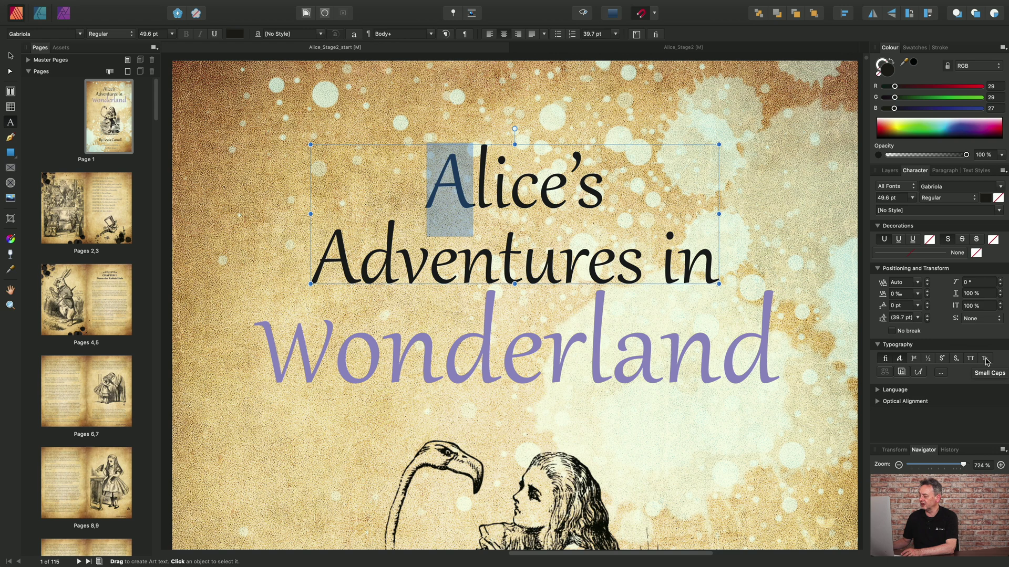
Step: Try Stylistic Sets 01, 02 and 03 on the A of 'Alice's', then remove the alternate
left_click(903, 372)
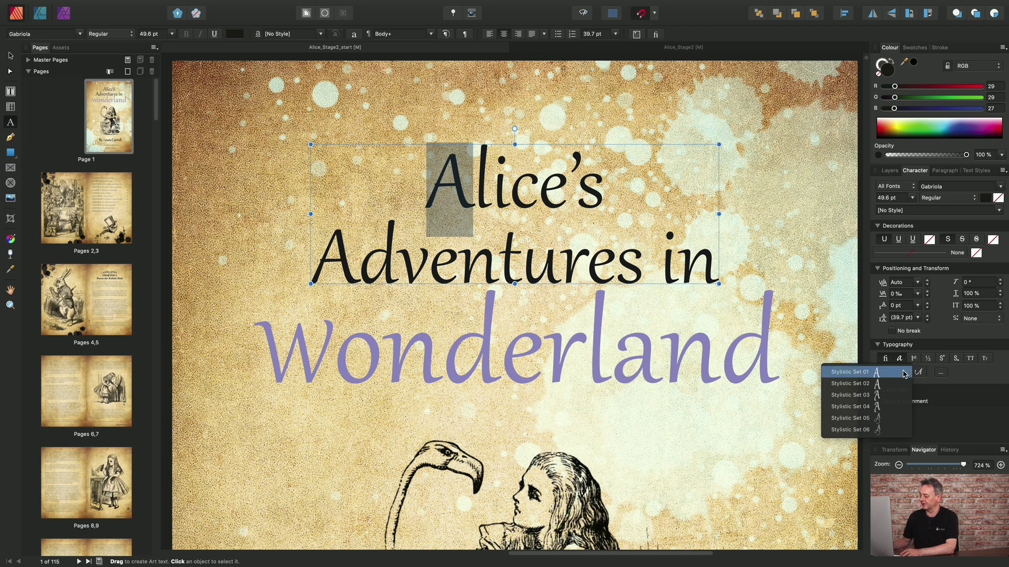
left_click(851, 377)
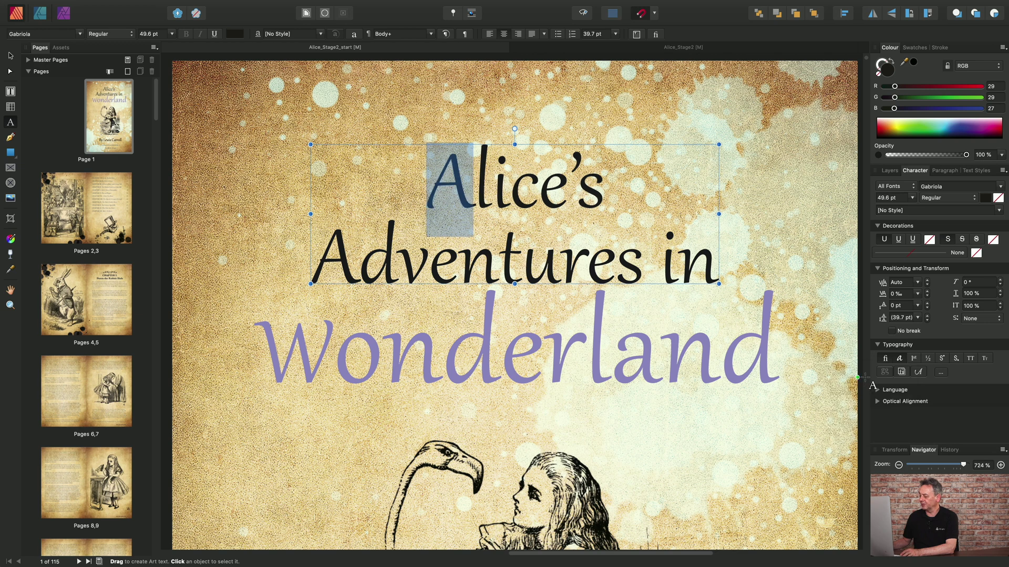
left_click(901, 373)
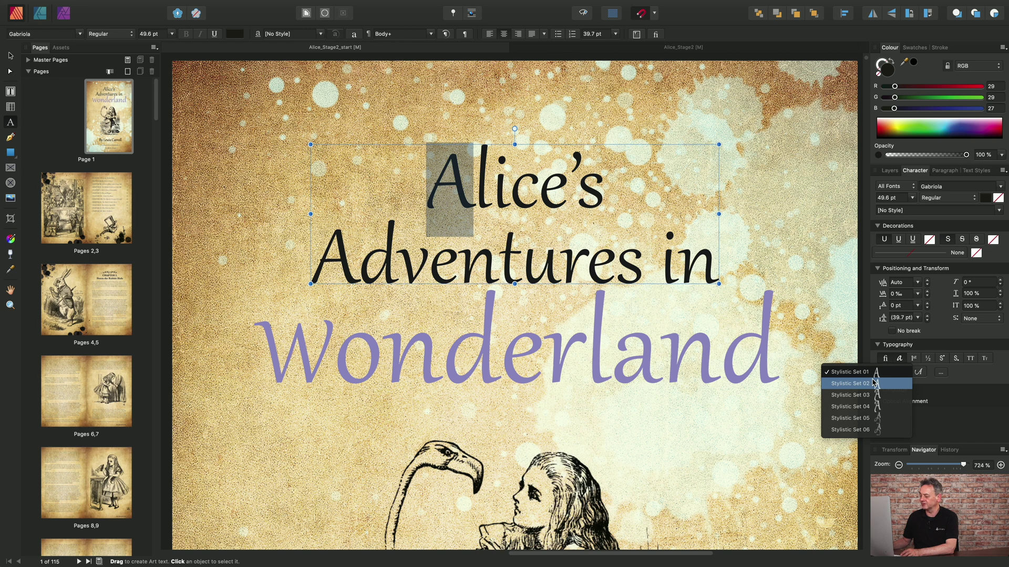
left_click(852, 384)
left_click(871, 386)
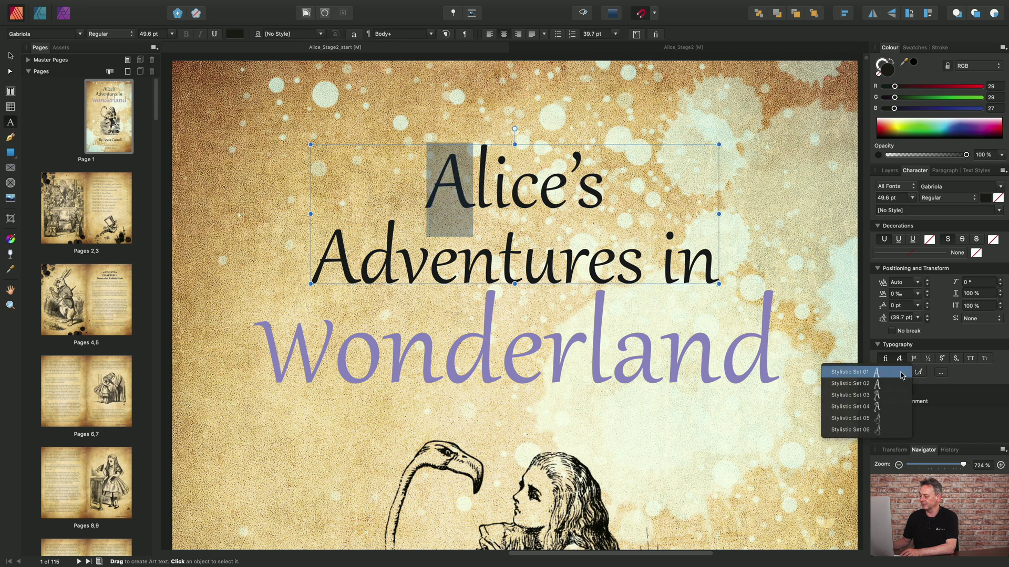
left_click(869, 385)
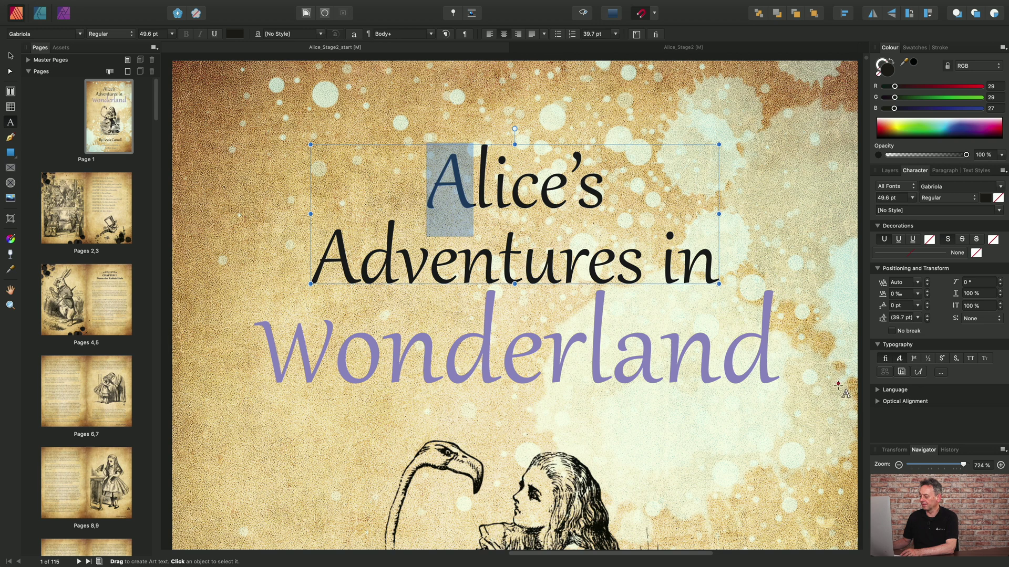
left_click(900, 372)
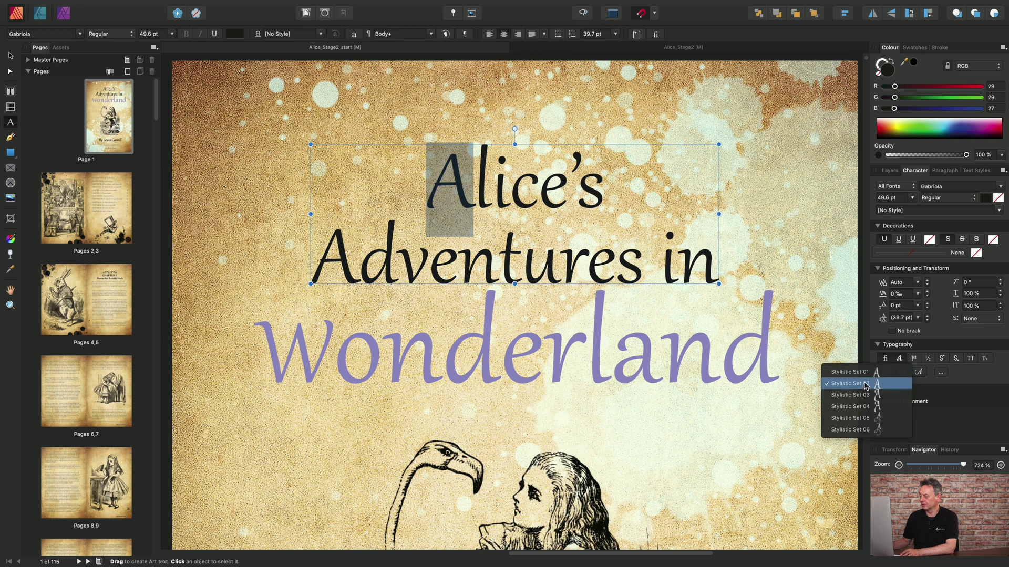
left_click(885, 385)
left_click(902, 372)
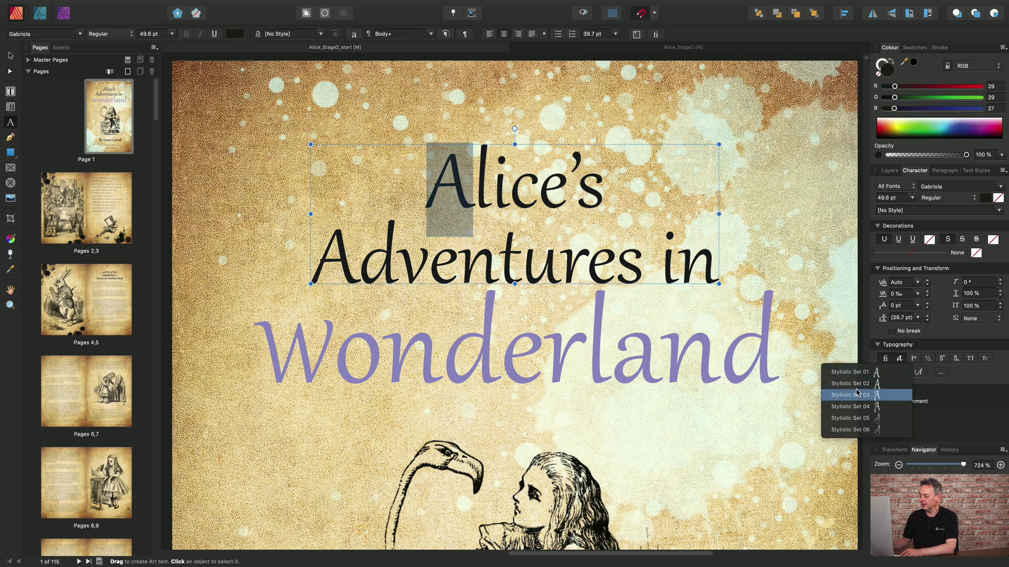
left_click(857, 395)
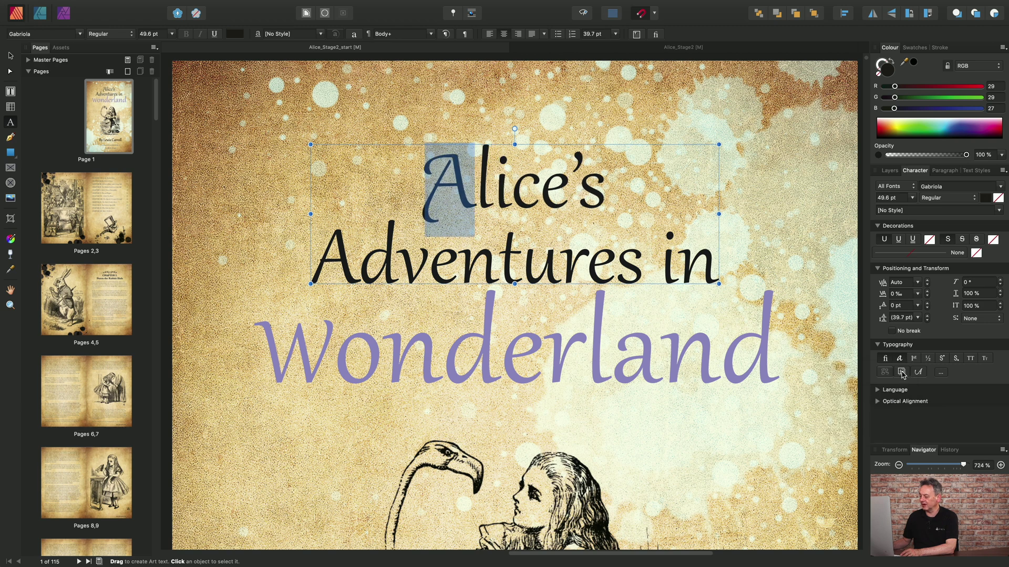
left_click(902, 372)
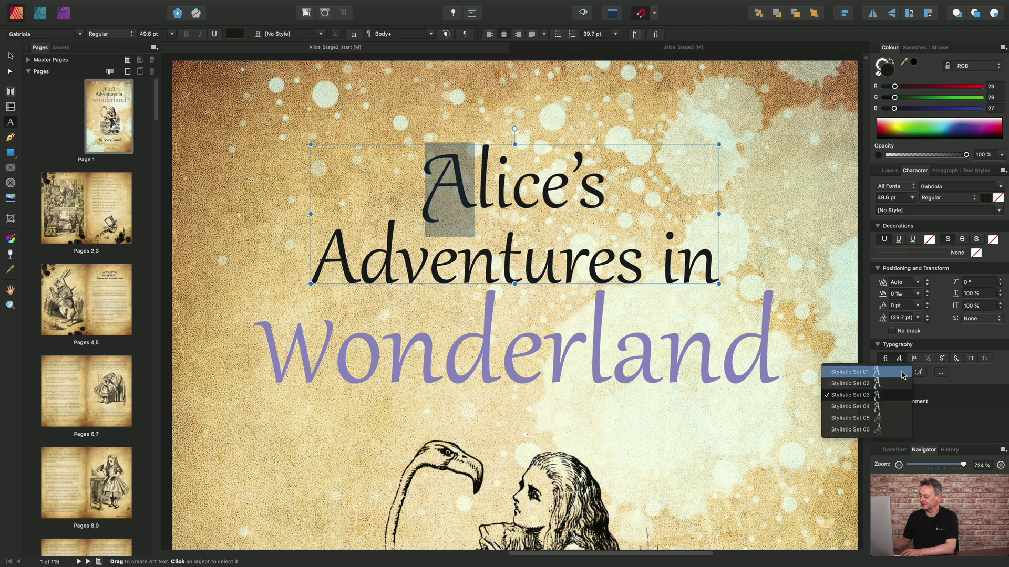
left_click(864, 394)
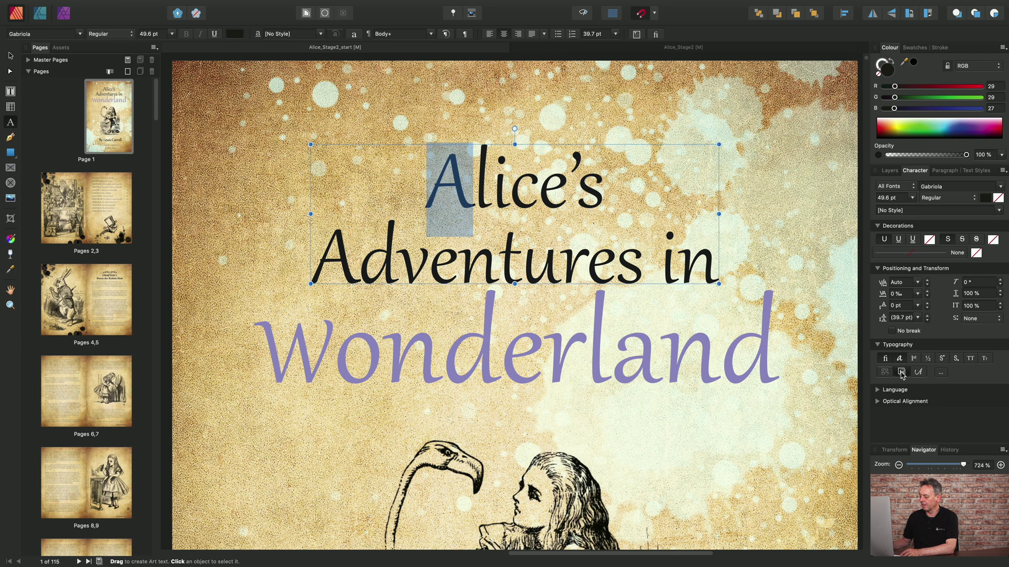
Step: Try Stylistic Sets 04 and 05 on the A, then settle on Stylistic Set 06's looping swash
left_click(902, 372)
left_click(869, 407)
left_click(903, 372)
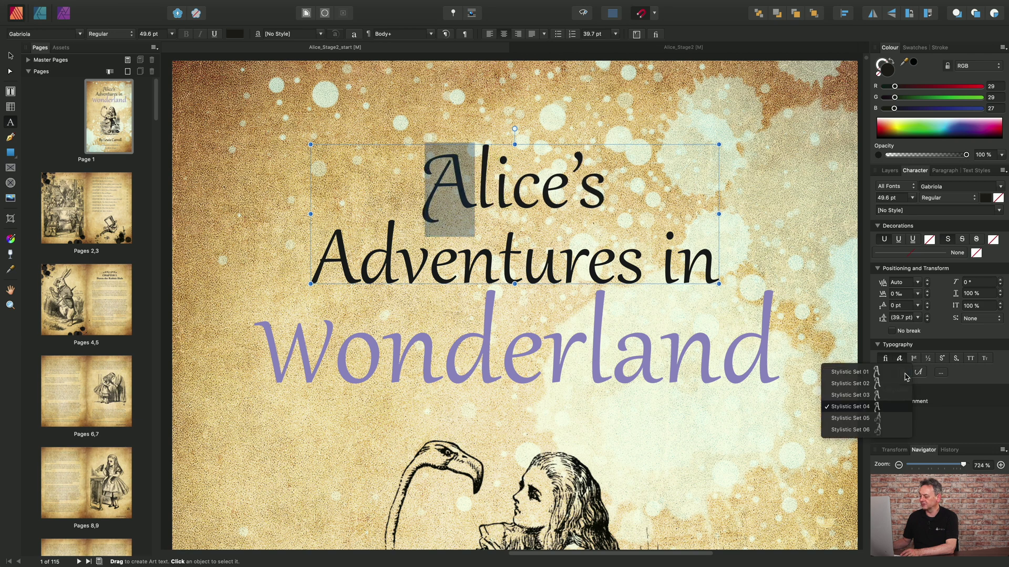
left_click(853, 415)
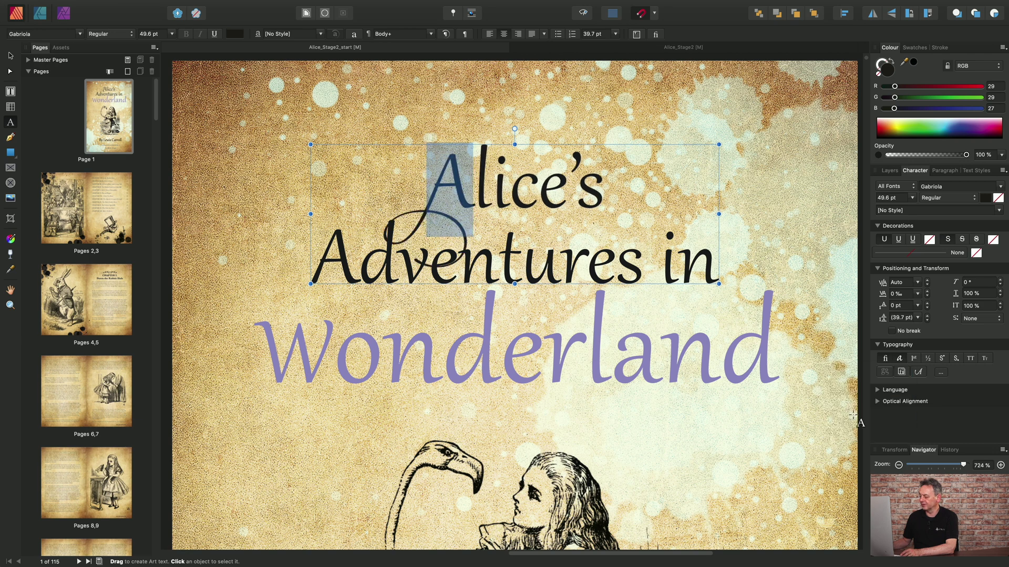
left_click(902, 372)
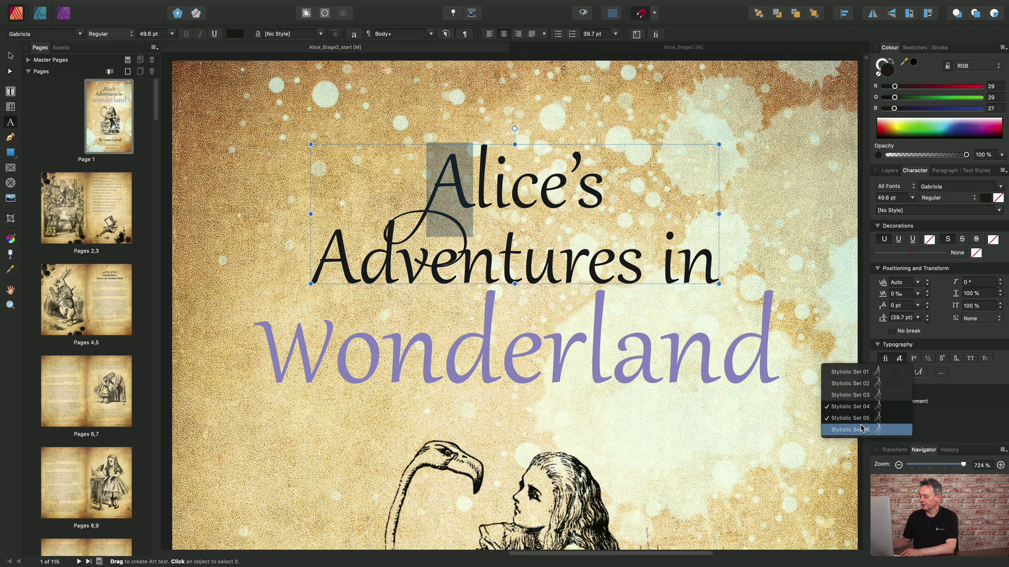
left_click(862, 406)
left_click(902, 372)
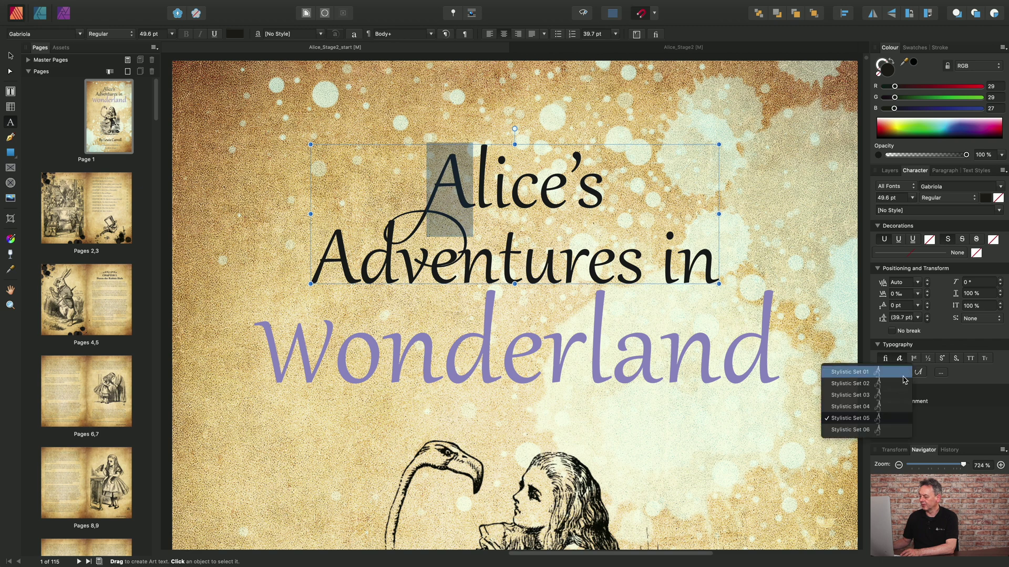
left_click(867, 419)
left_click(902, 373)
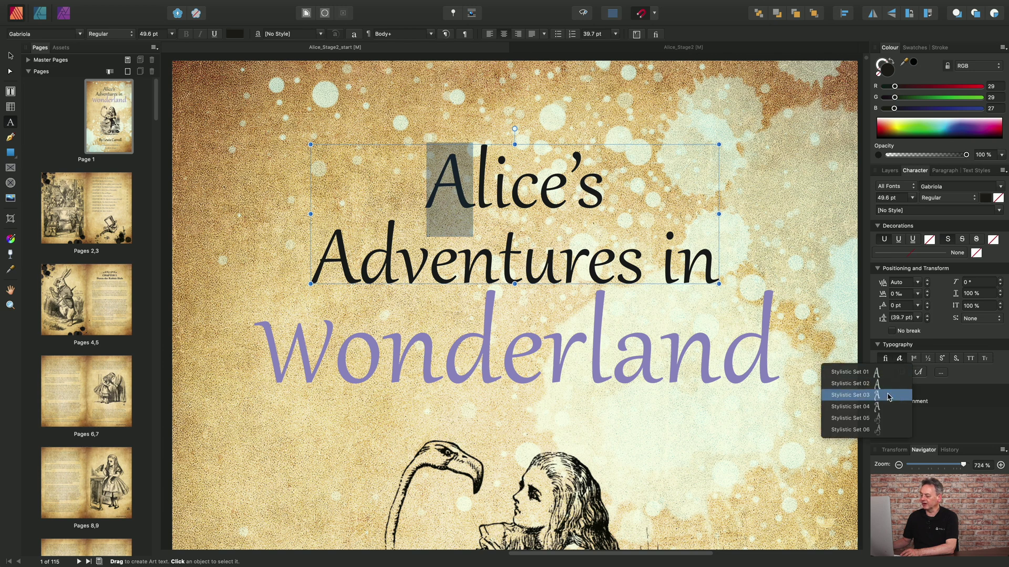
left_click(855, 427)
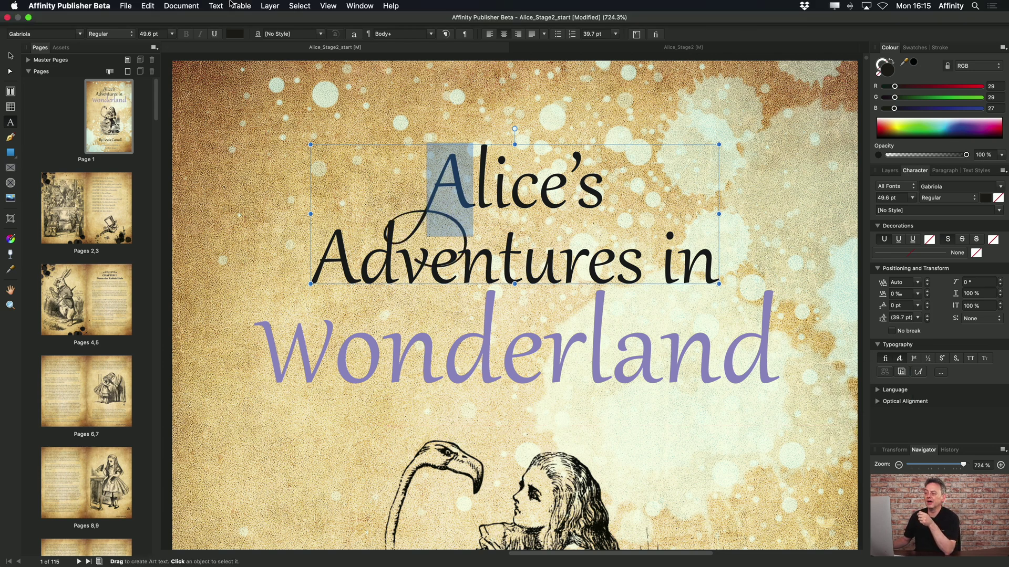
Step: Open the full Typography dialog from the Text menu's Show Typography command
left_click(216, 5)
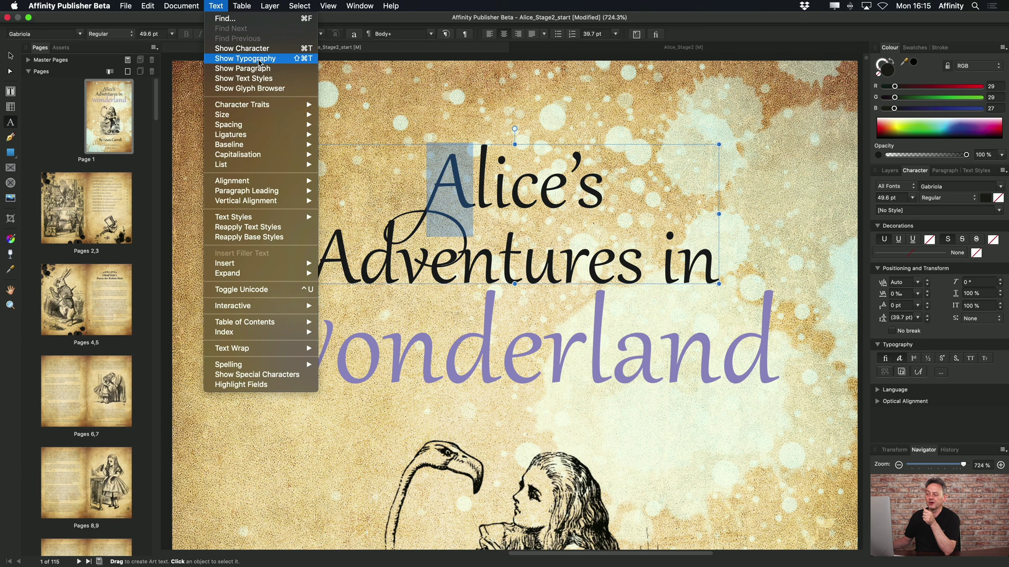
left_click(259, 59)
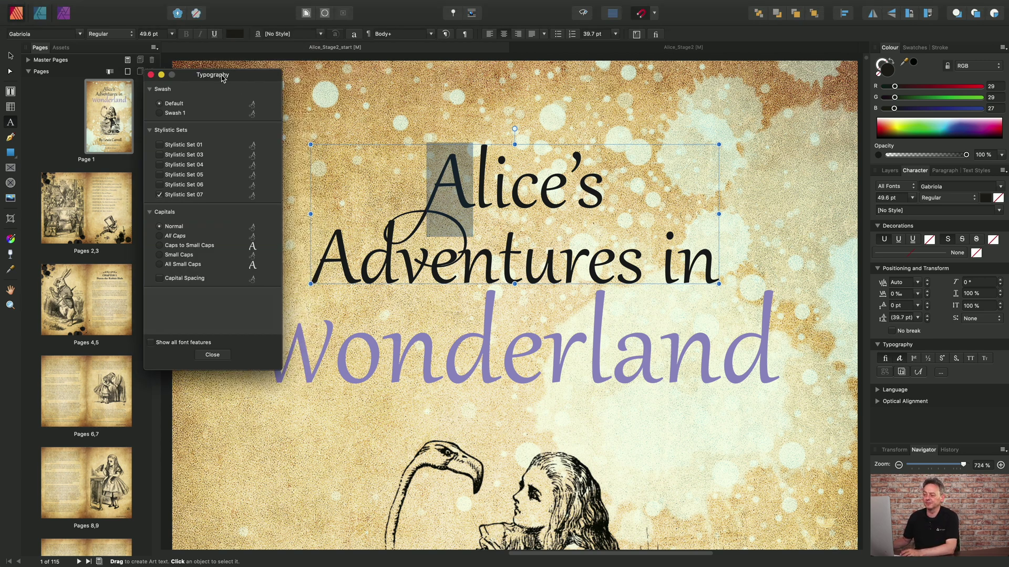
left_click_drag(214, 77, 242, 75)
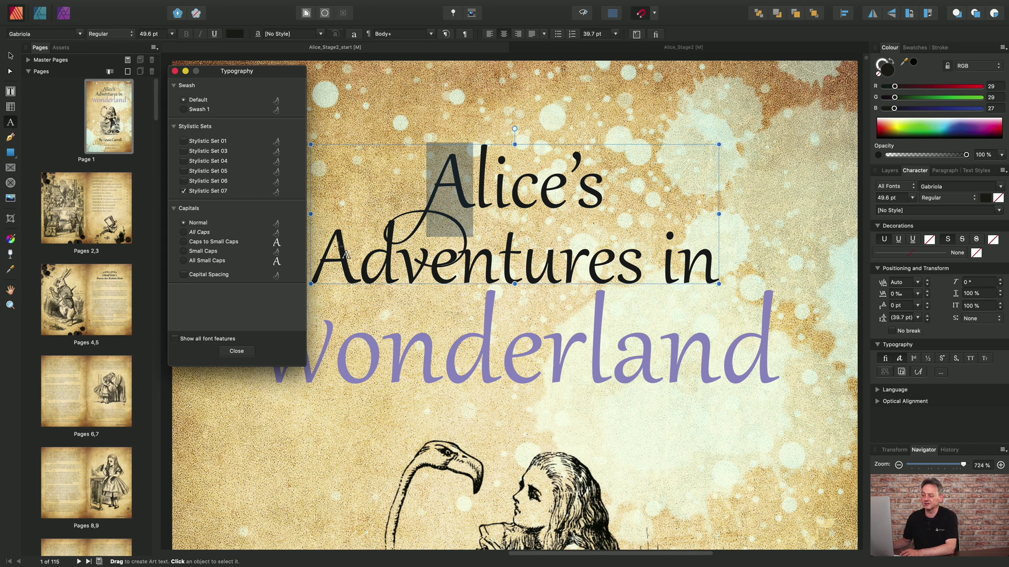
left_click(183, 192)
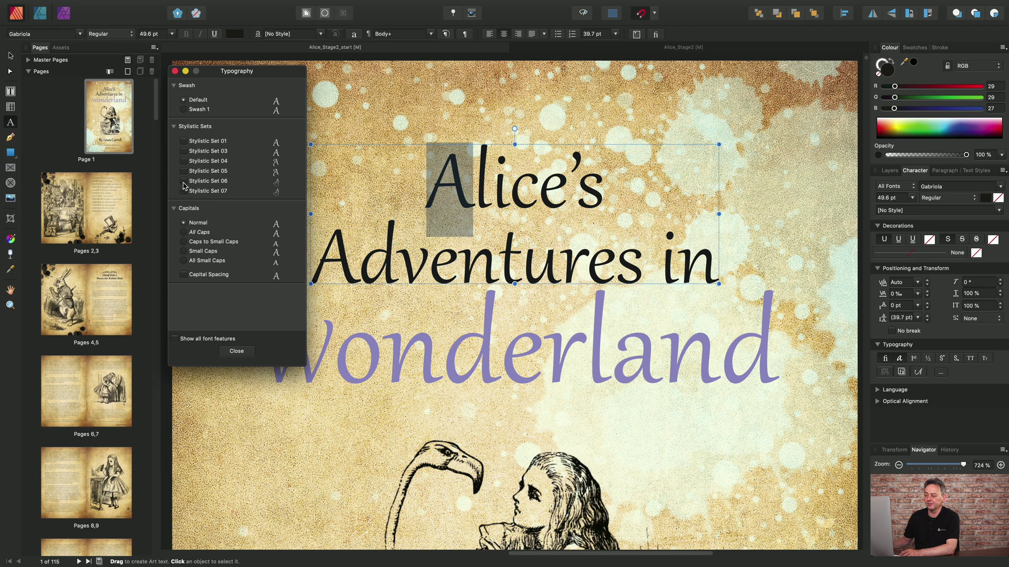
left_click(183, 182)
left_click(183, 182)
left_click(184, 172)
left_click(184, 172)
left_click(184, 162)
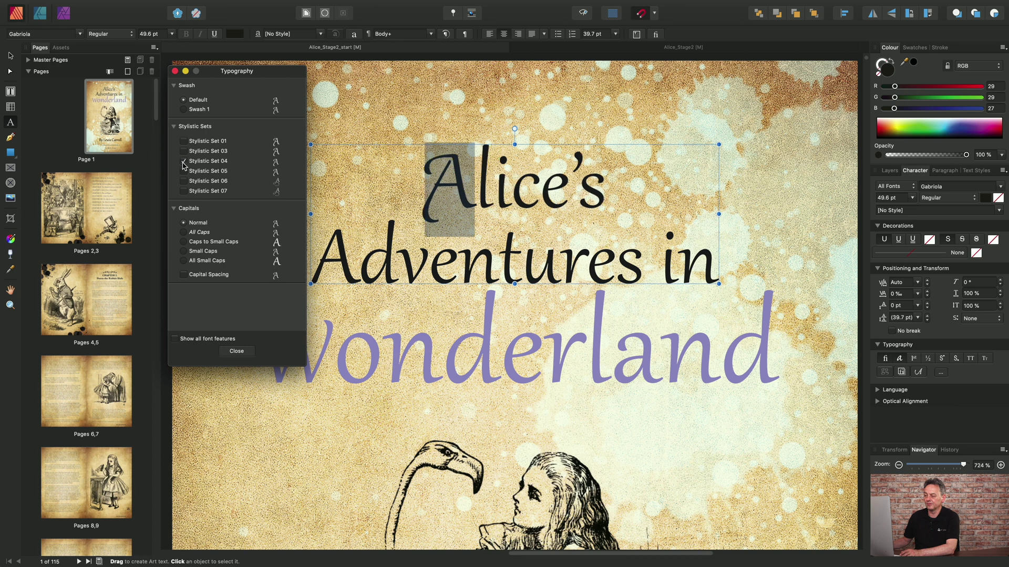
left_click(183, 162)
left_click(183, 152)
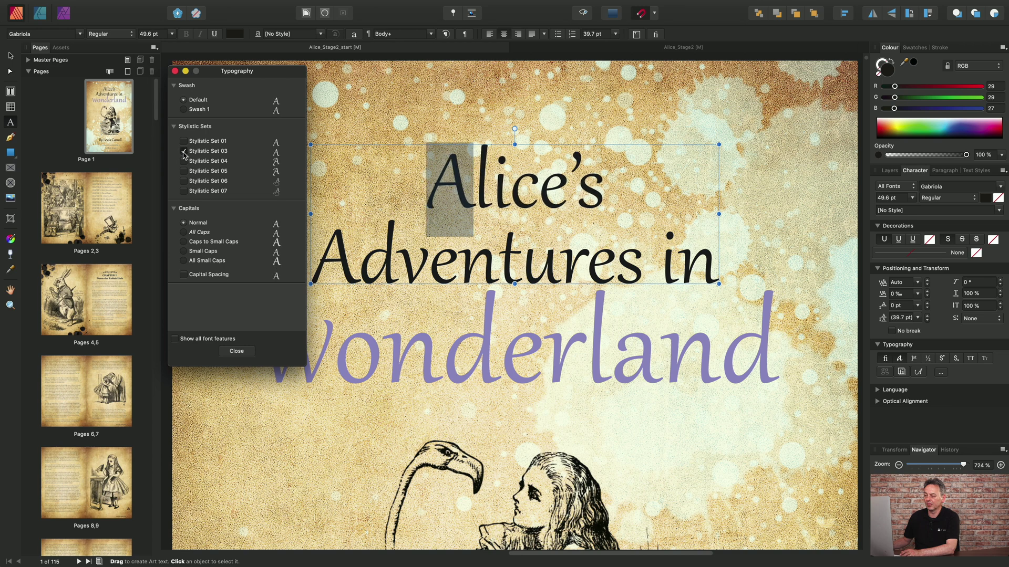
left_click(183, 151)
left_click(183, 141)
left_click(184, 142)
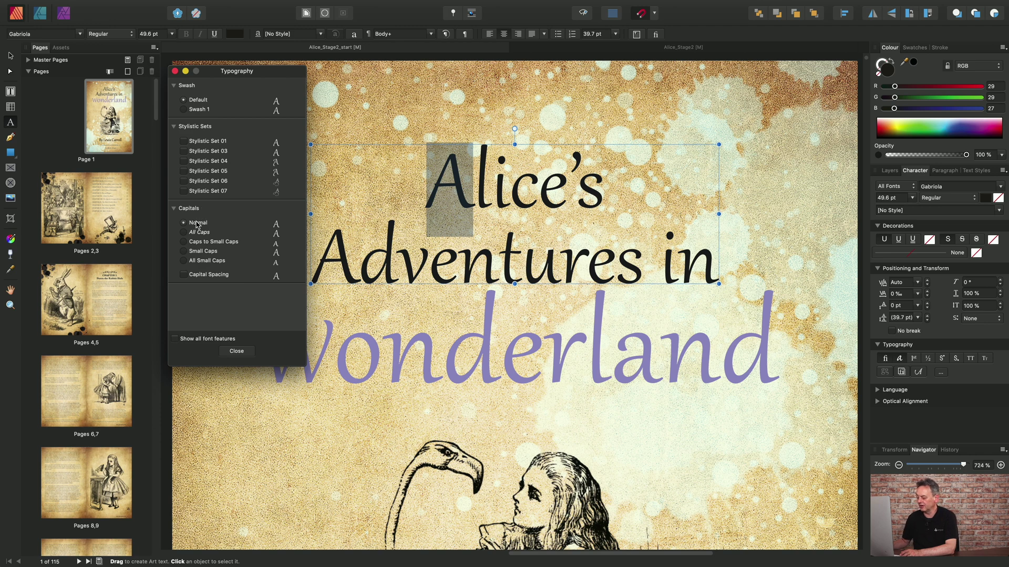
left_click(183, 191)
left_click(444, 189)
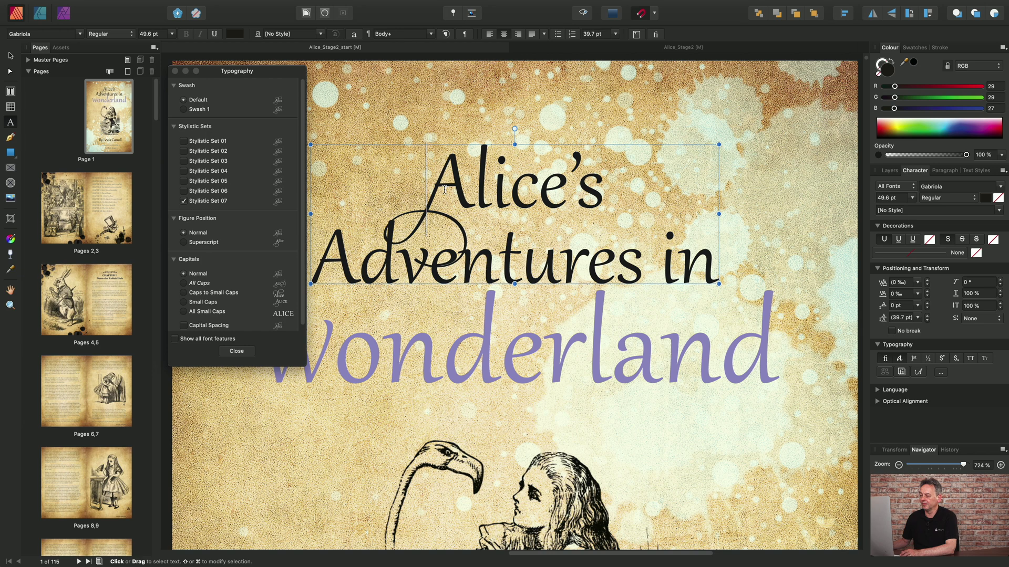
key("shift+Right")
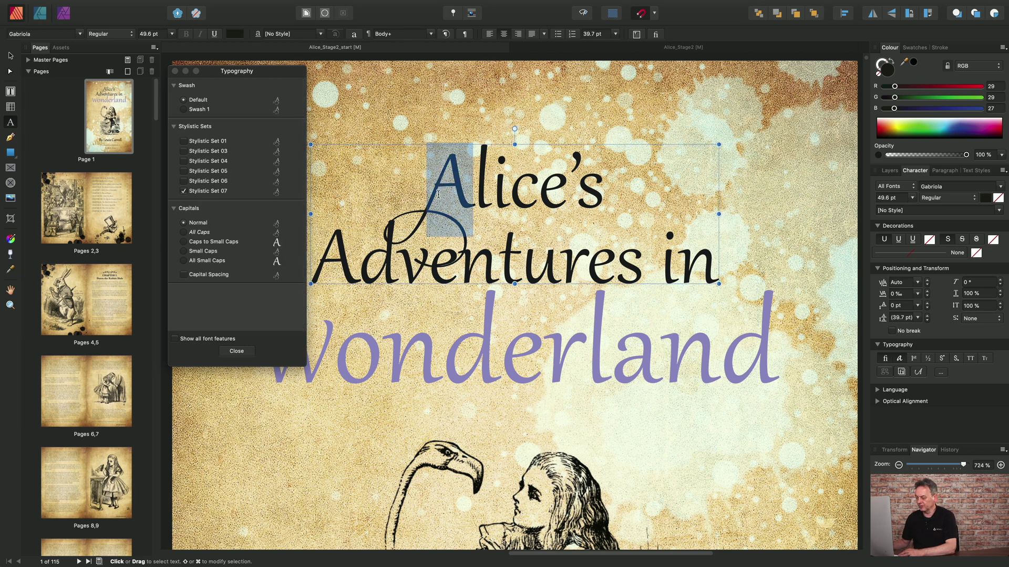
key("Escape")
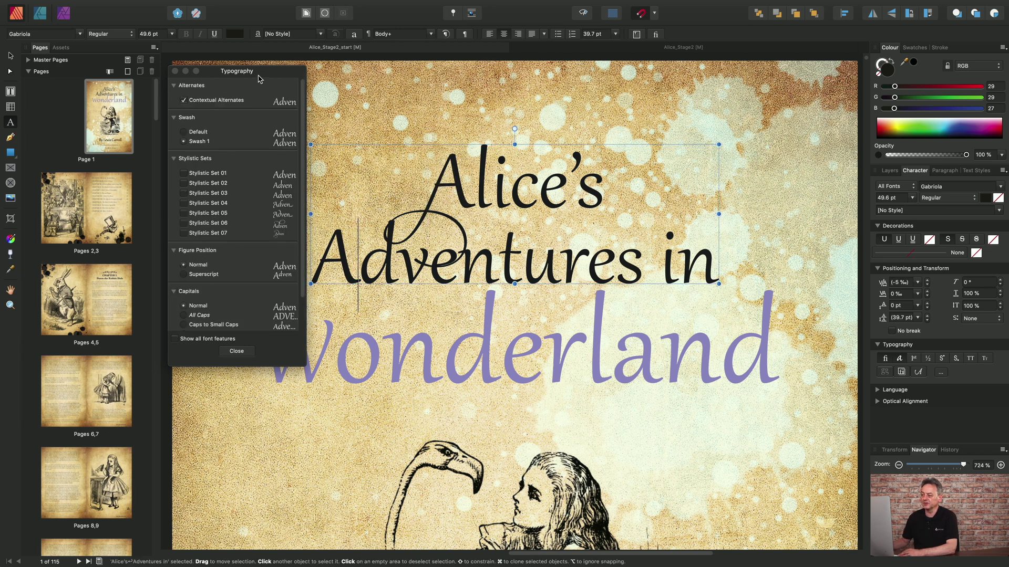
Step: Move the Typography dialog off the title, select the A of 'Adventures', then the W of 'Wonderland'
left_click_drag(258, 79, 800, 79)
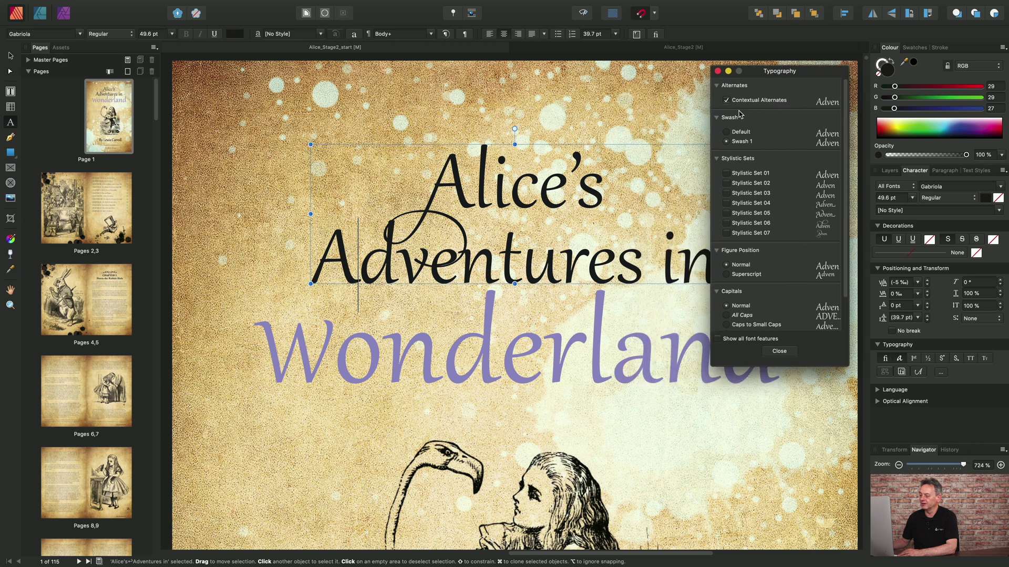
left_click_drag(357, 249, 329, 254)
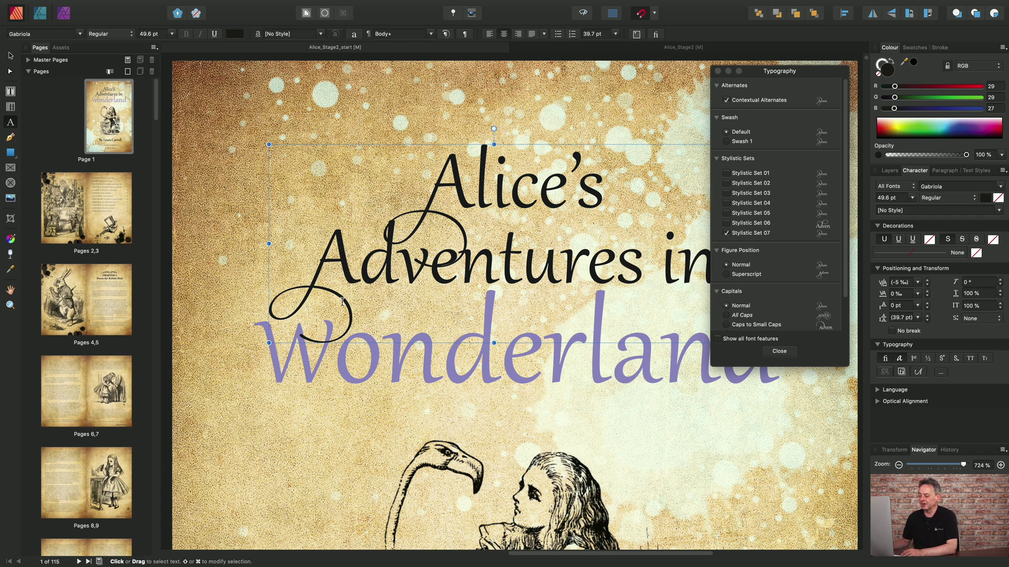
left_click(334, 352)
left_click(285, 354, "shift")
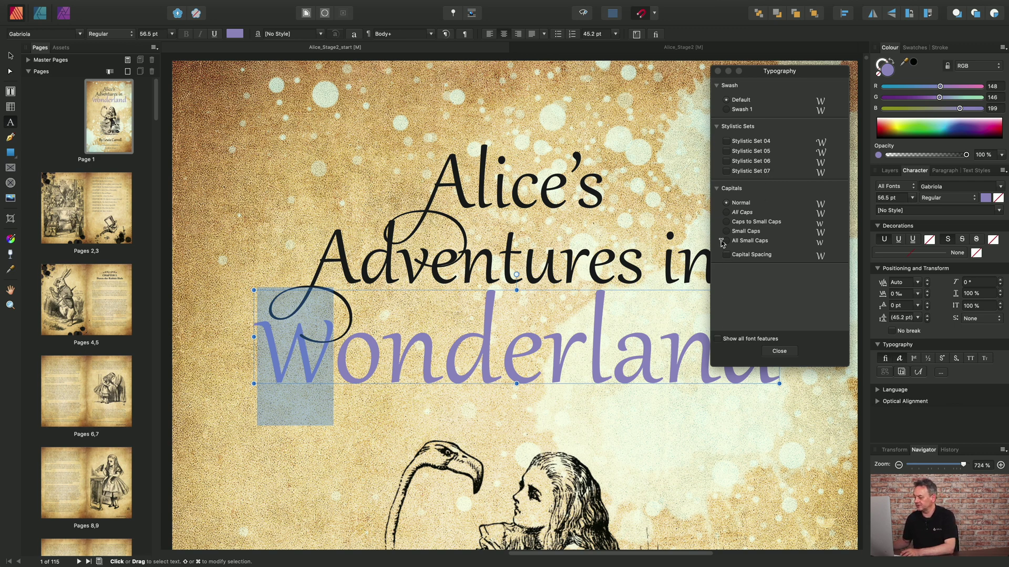
Step: Give Wonderland's W Stylistic Set 05 and its d a looping Stylistic Set 06 swash
left_click(728, 152)
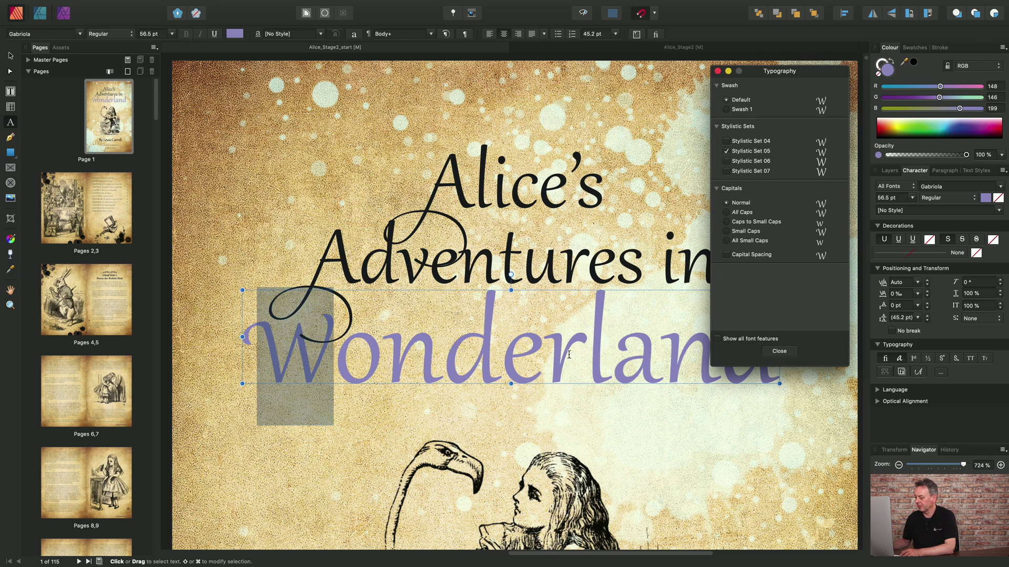
left_click_drag(498, 357, 444, 357)
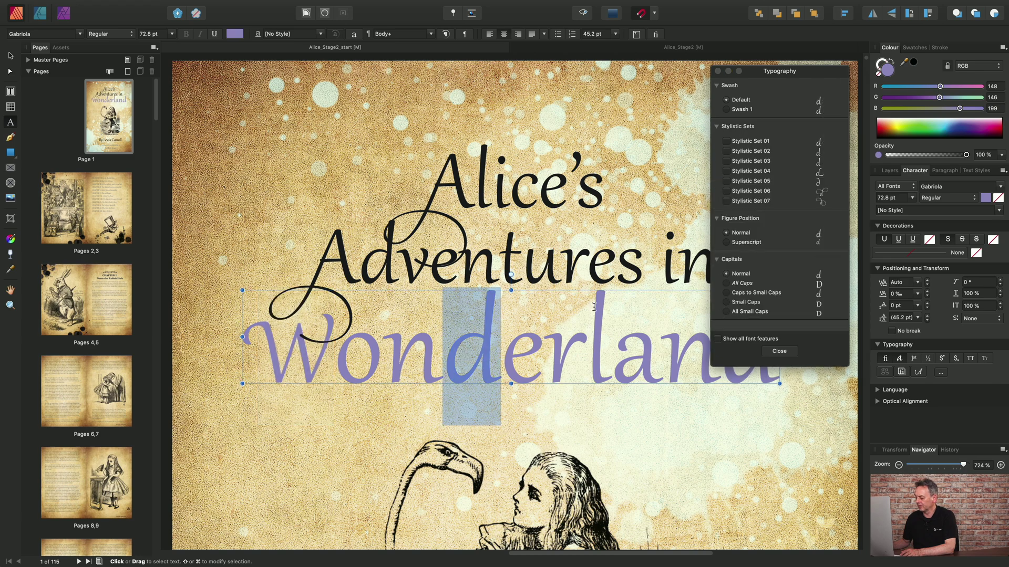
left_click(742, 192)
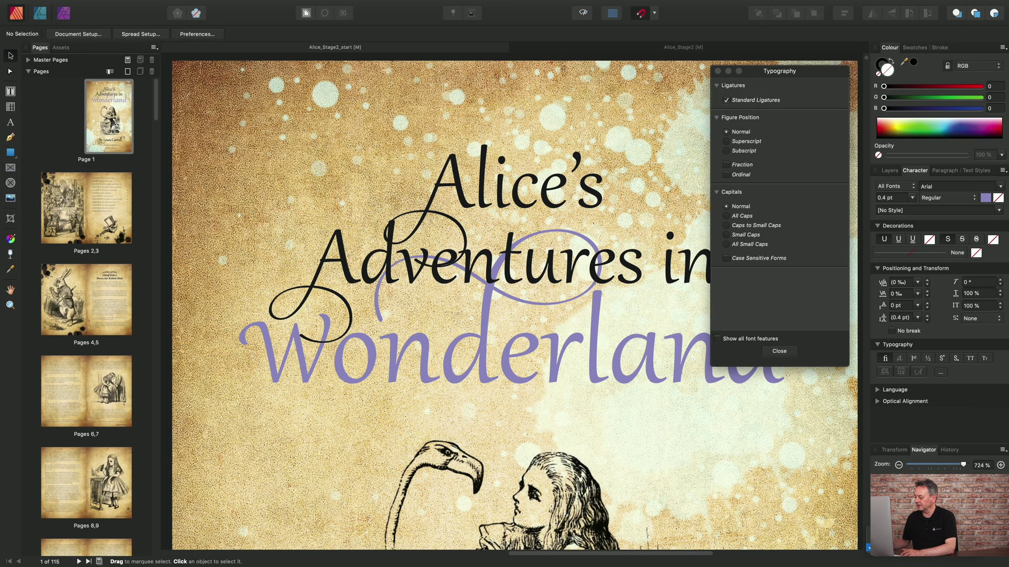
Step: Fit the whole cover page in view and select the author byline text frame
key("super+0")
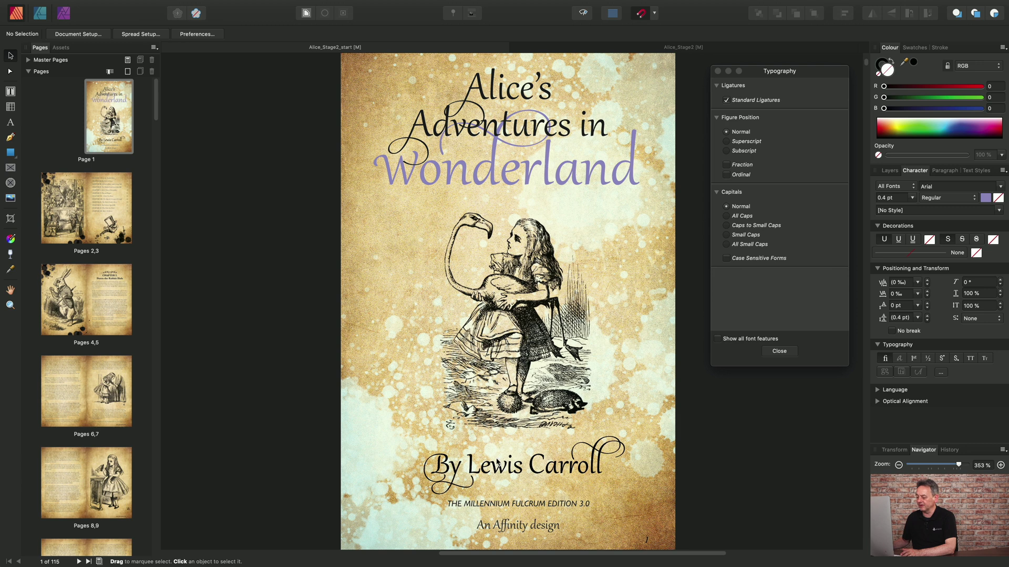
left_click(523, 469)
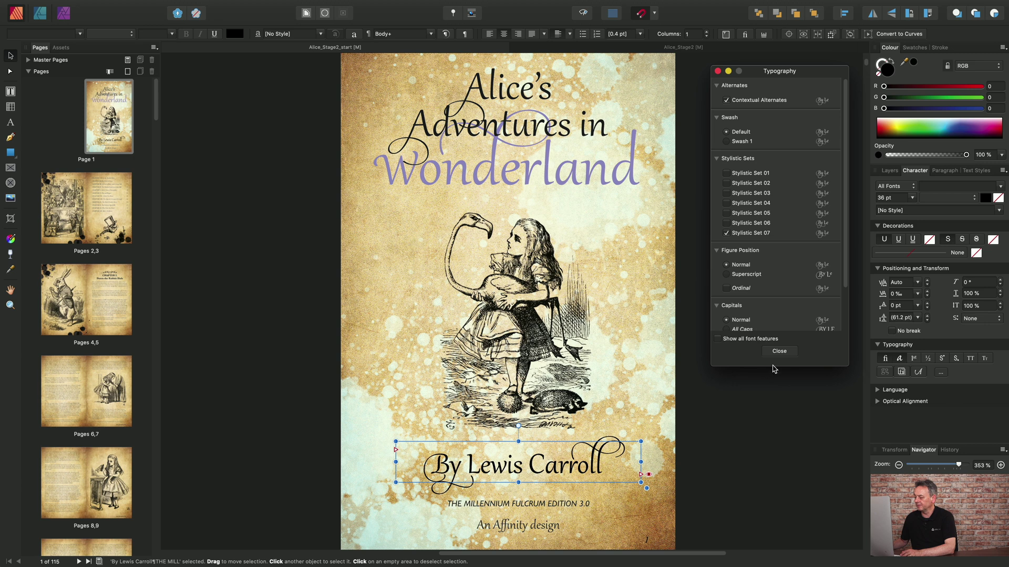
Step: Select only the author's name within the 'By ...' byline text
left_click_drag(844, 288, 845, 339)
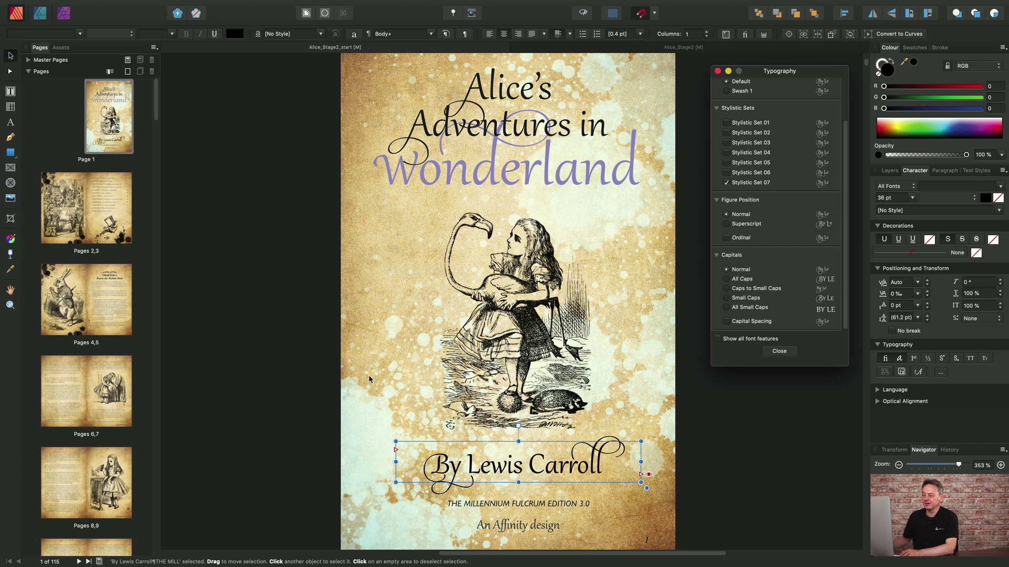
triple_click(533, 468)
left_click(534, 468)
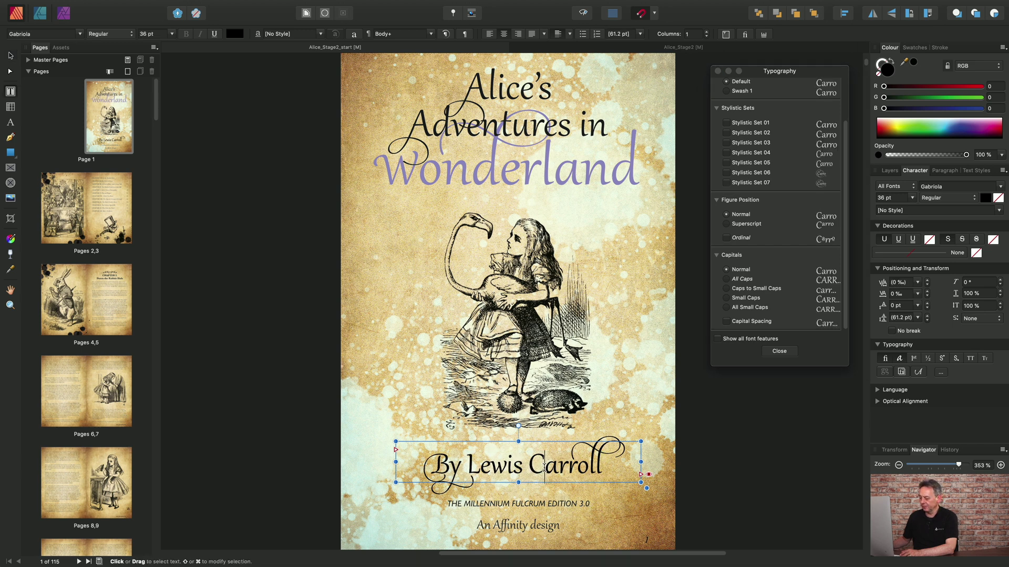
left_click_drag(468, 463, 604, 467)
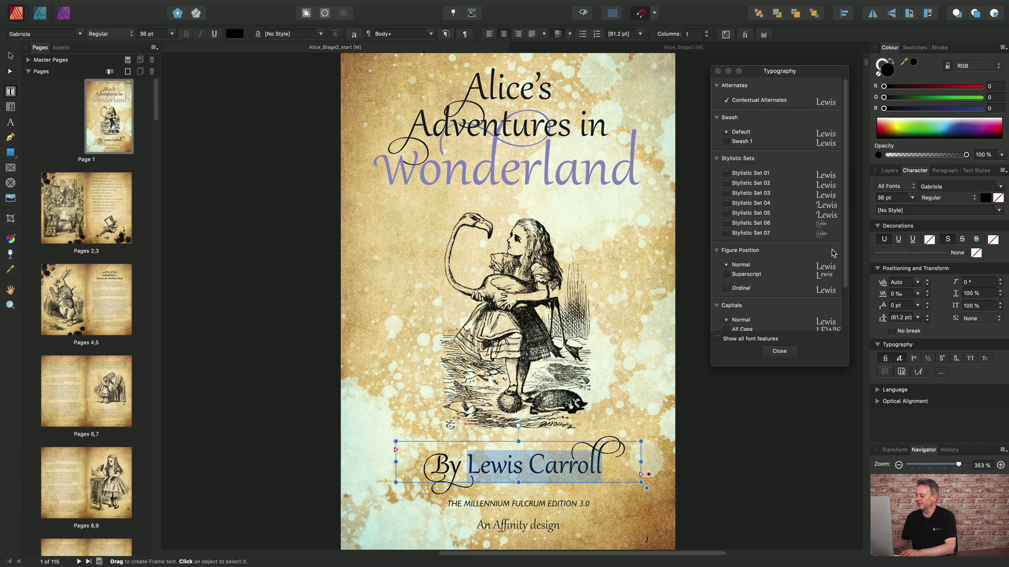
Step: Compare Caps to Small Caps, Small Caps, All Small Caps and Capital Spacing on the author's name, ending on All Caps
left_click_drag(845, 255, 854, 310)
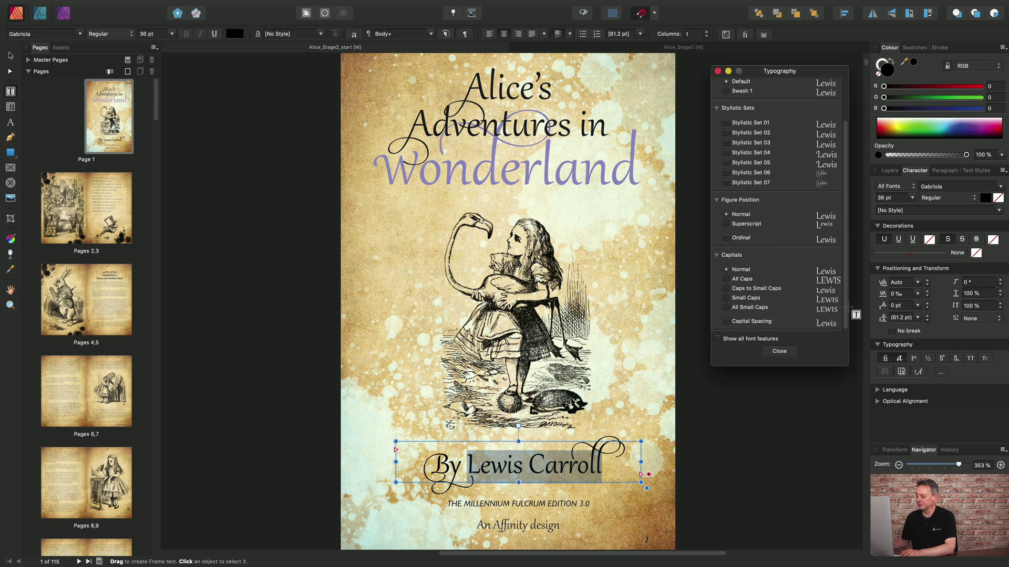
left_click(727, 279)
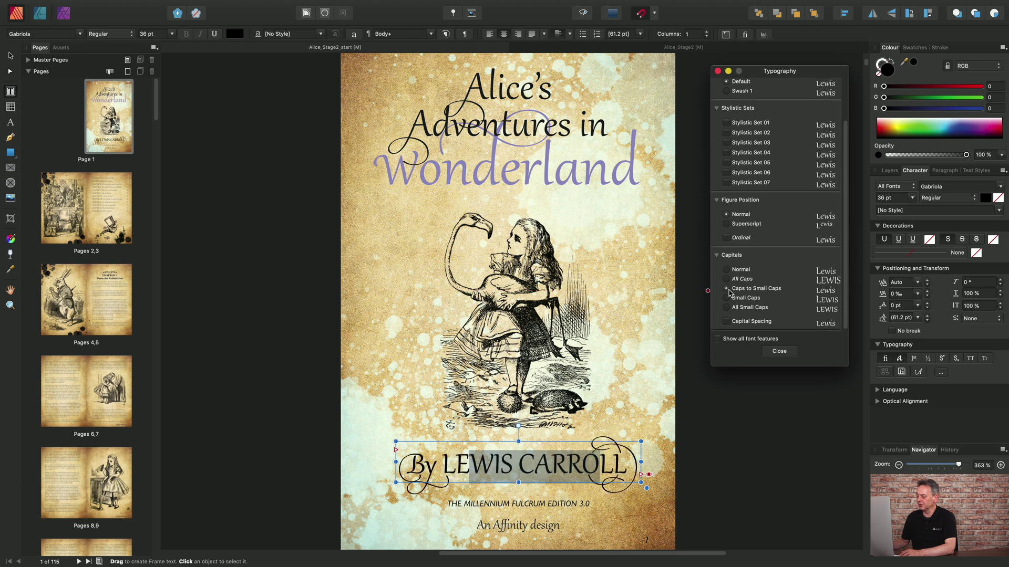
left_click(727, 289)
left_click(727, 300)
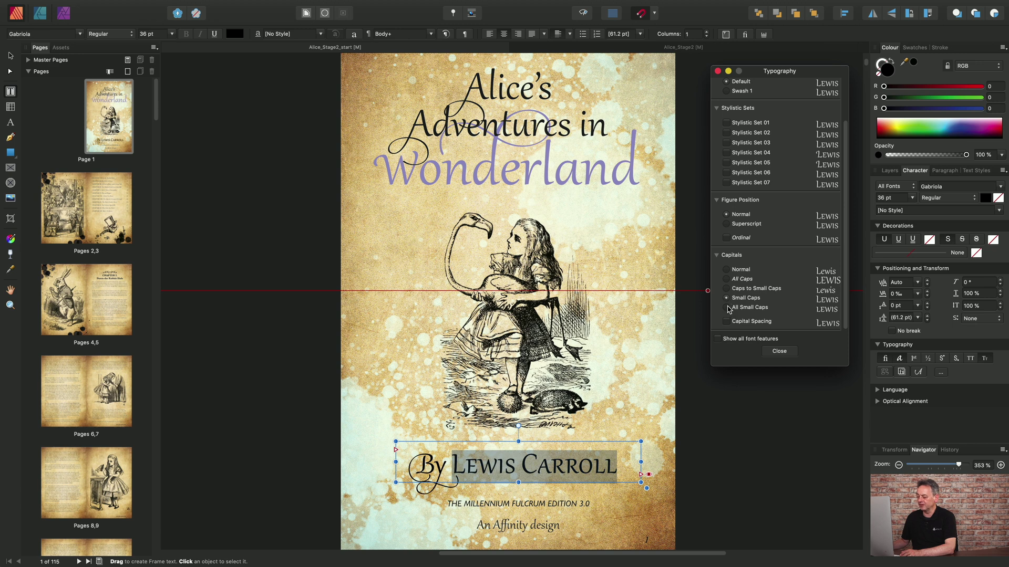
left_click(728, 309)
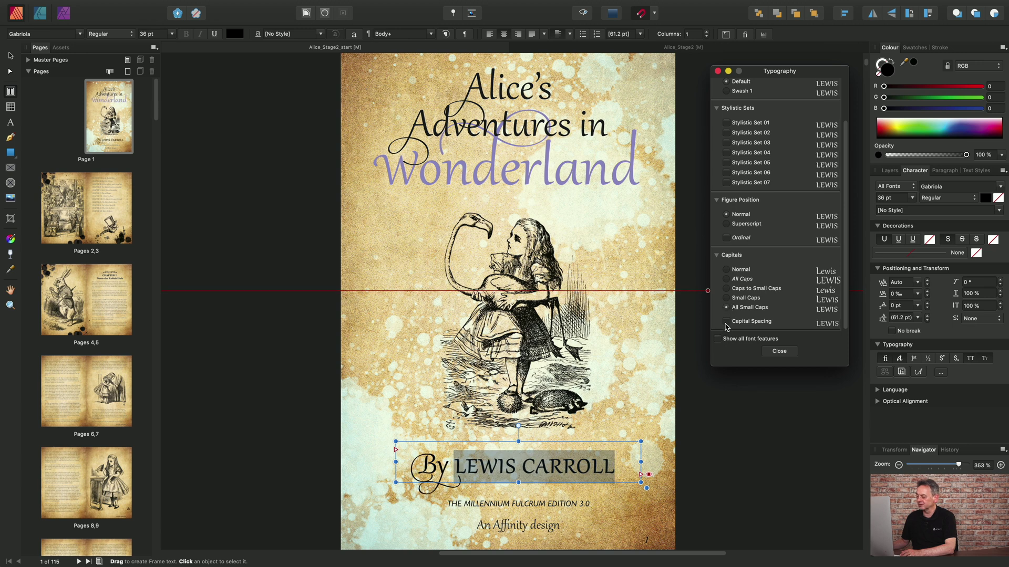
left_click(727, 322)
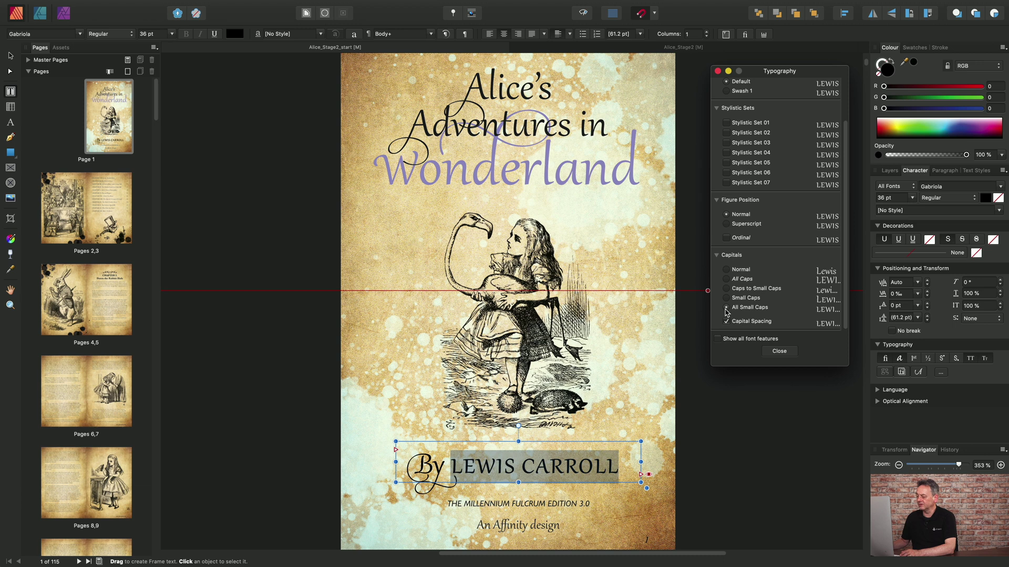
left_click(726, 321)
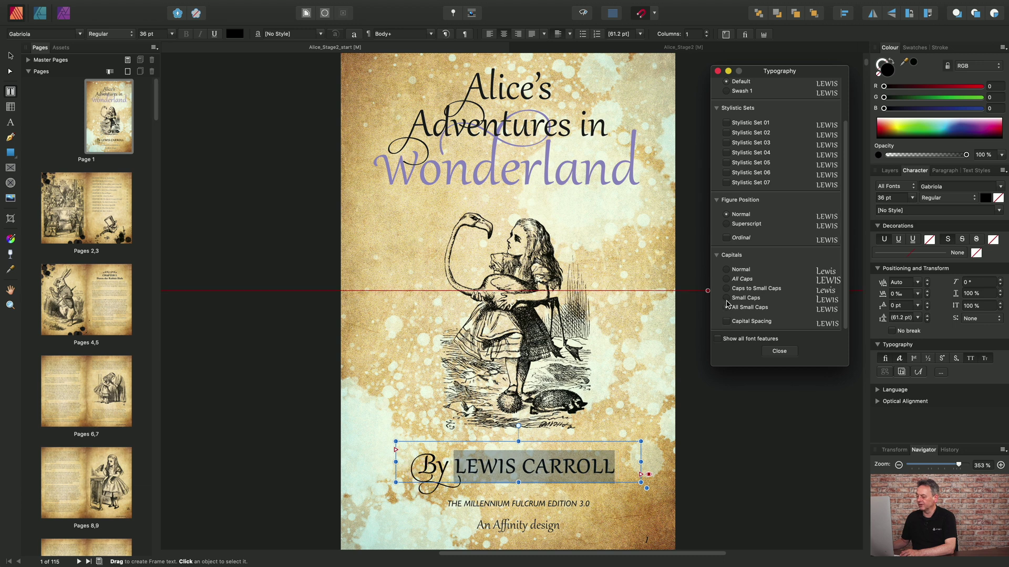
left_click(727, 298)
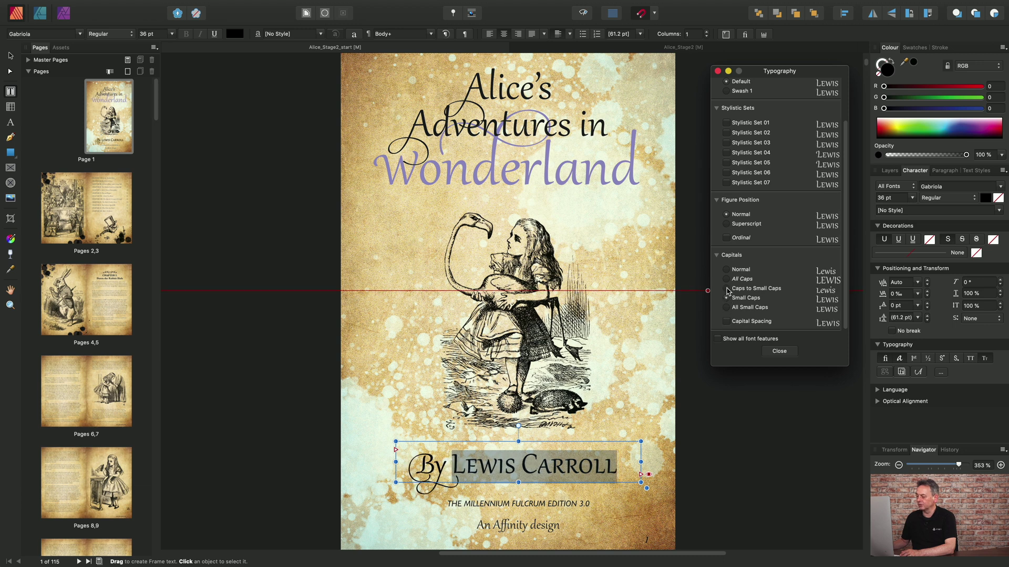
left_click(728, 290)
left_click(726, 280)
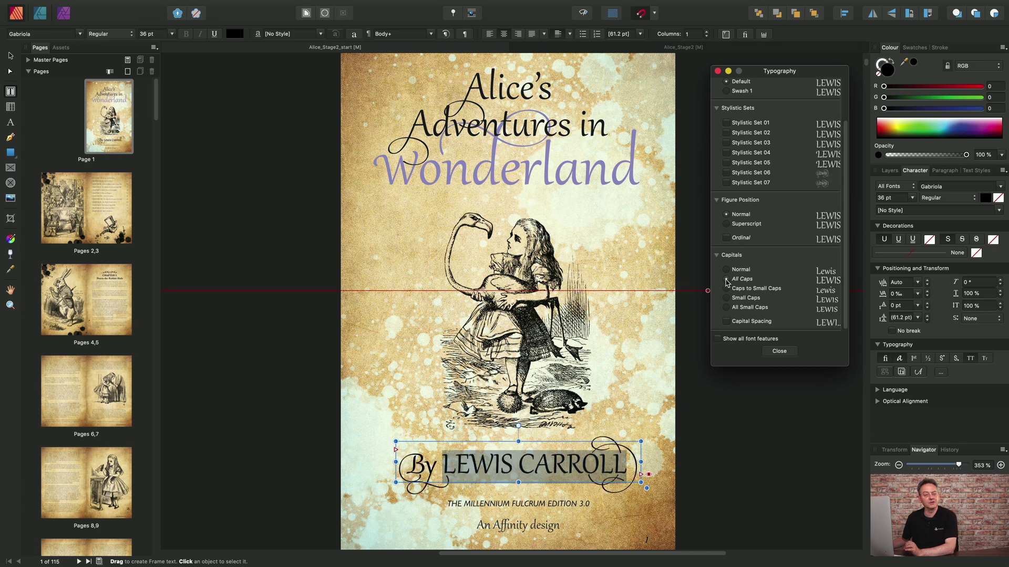